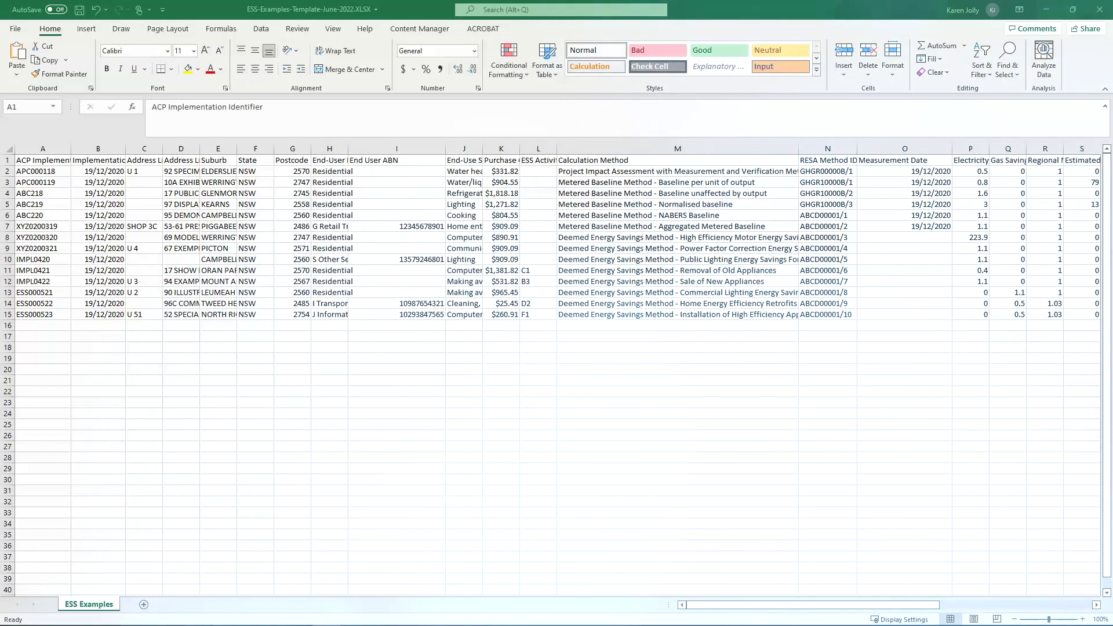
Bring up Save As for the ESS examples workbook and open the Save as type list.
key(alt+f)
key(a)
click(405, 103)
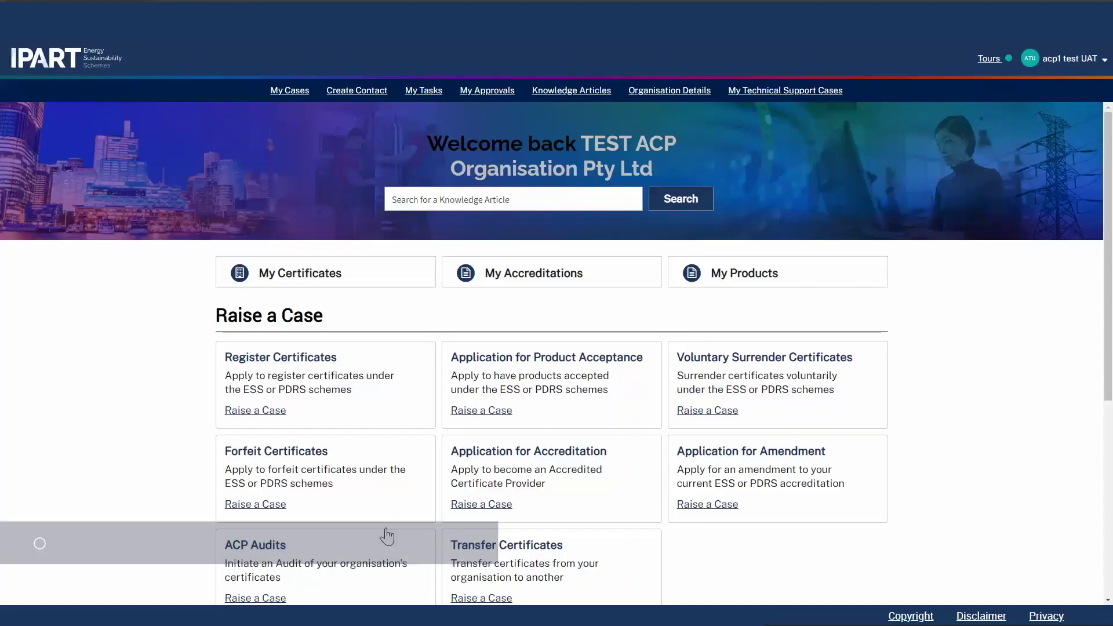
Start a Register Certificates case with ESS Accreditation and accreditation ACC0001213.
click(335, 369)
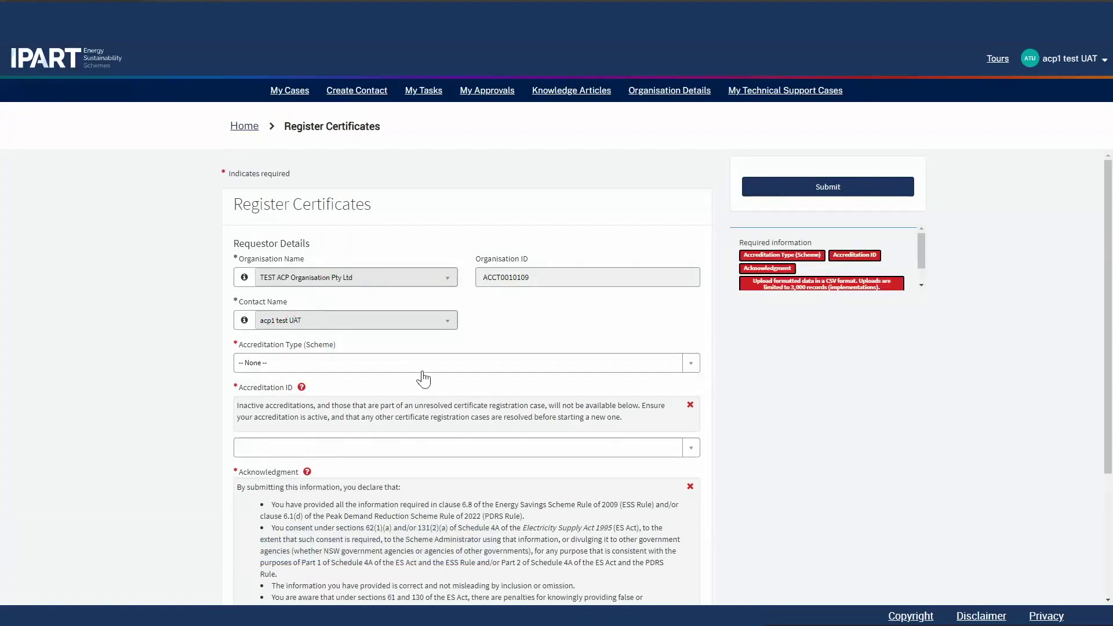
click(348, 362)
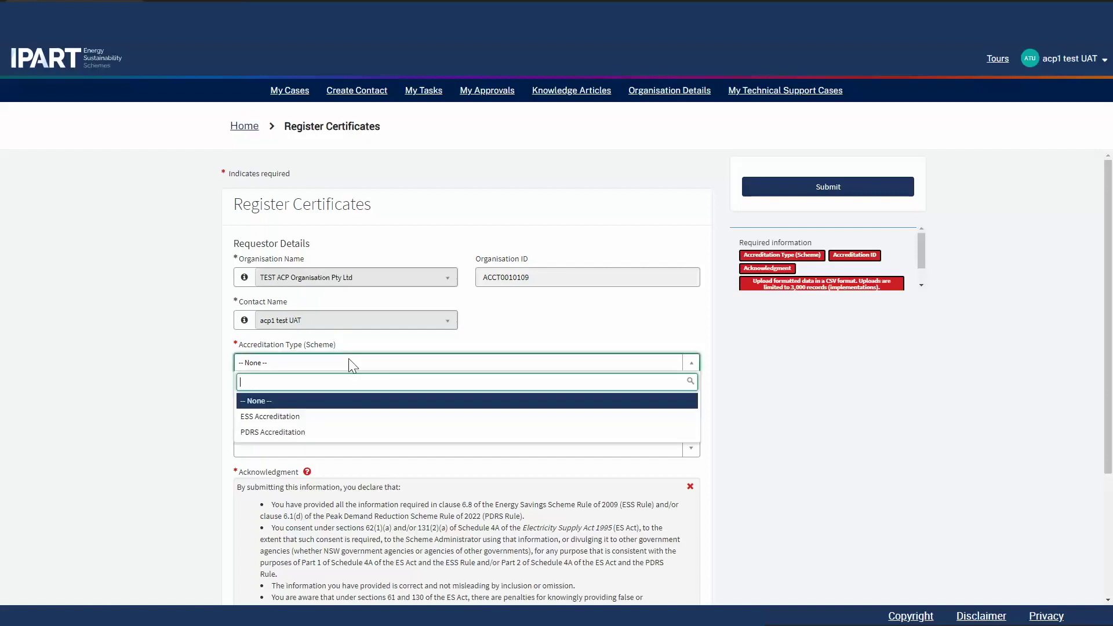
click(279, 417)
click(382, 447)
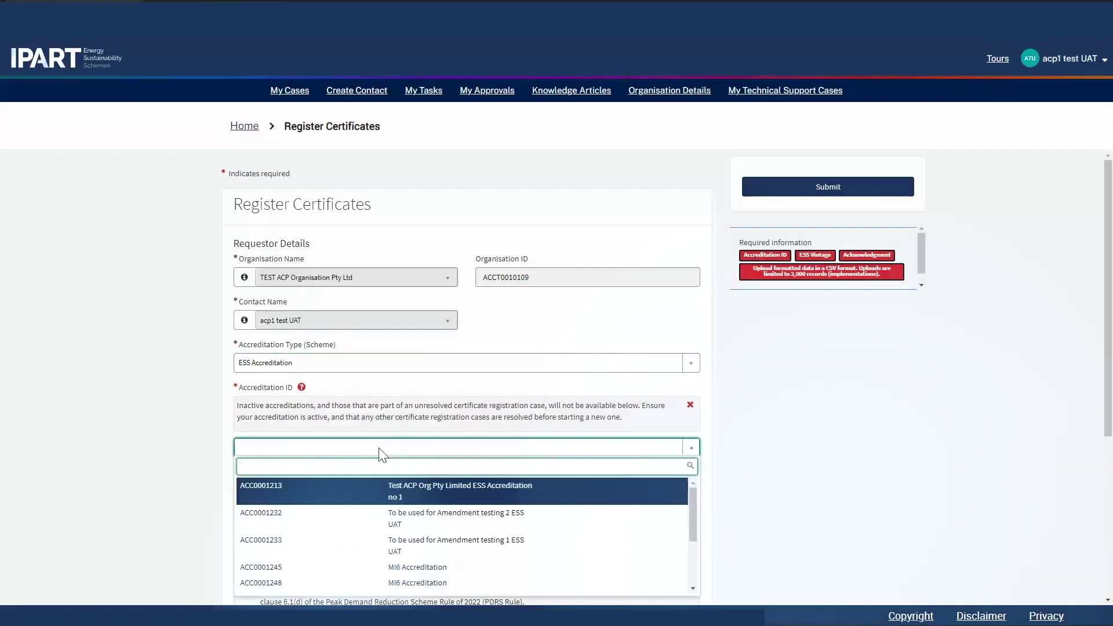
click(348, 494)
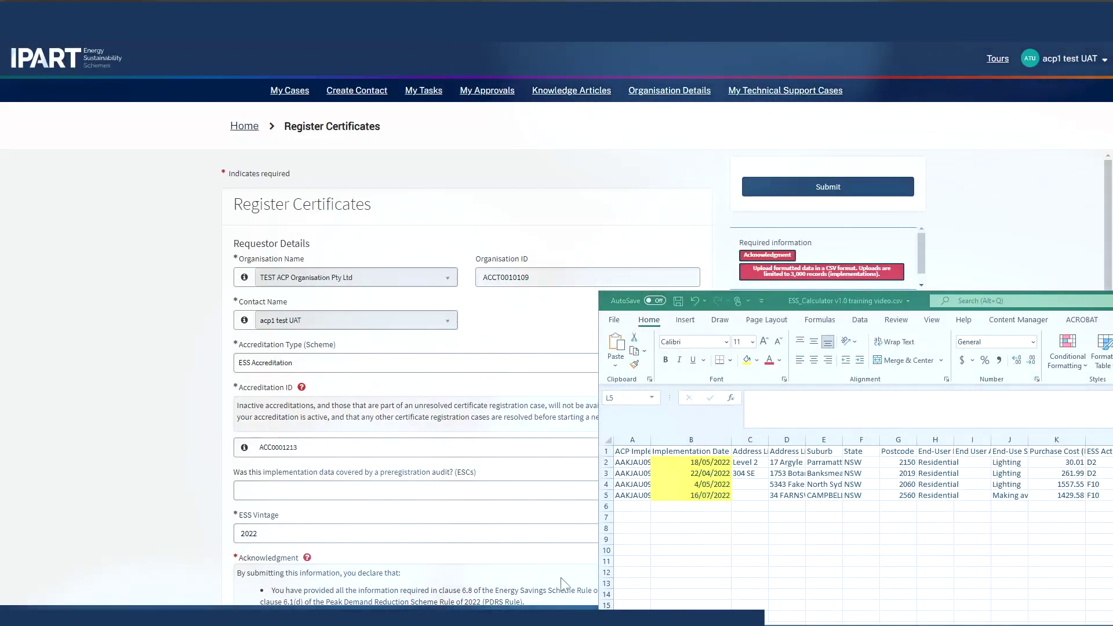
click(326, 371)
scroll(326, 371, down, 5)
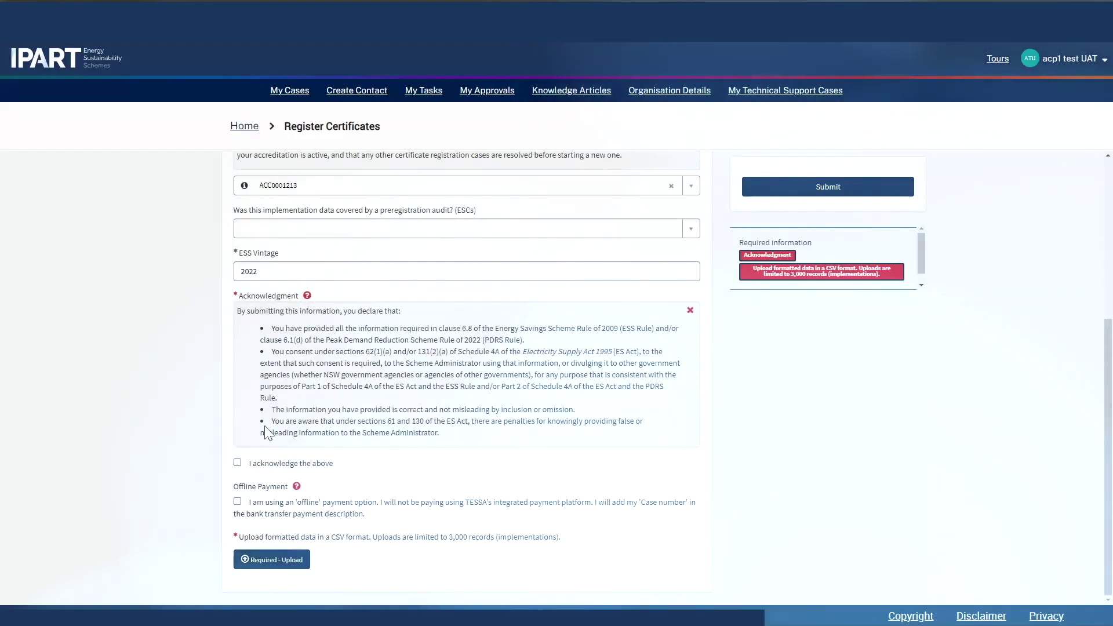
Tick the 'I acknowledge the above' declaration on the registration form.
click(237, 464)
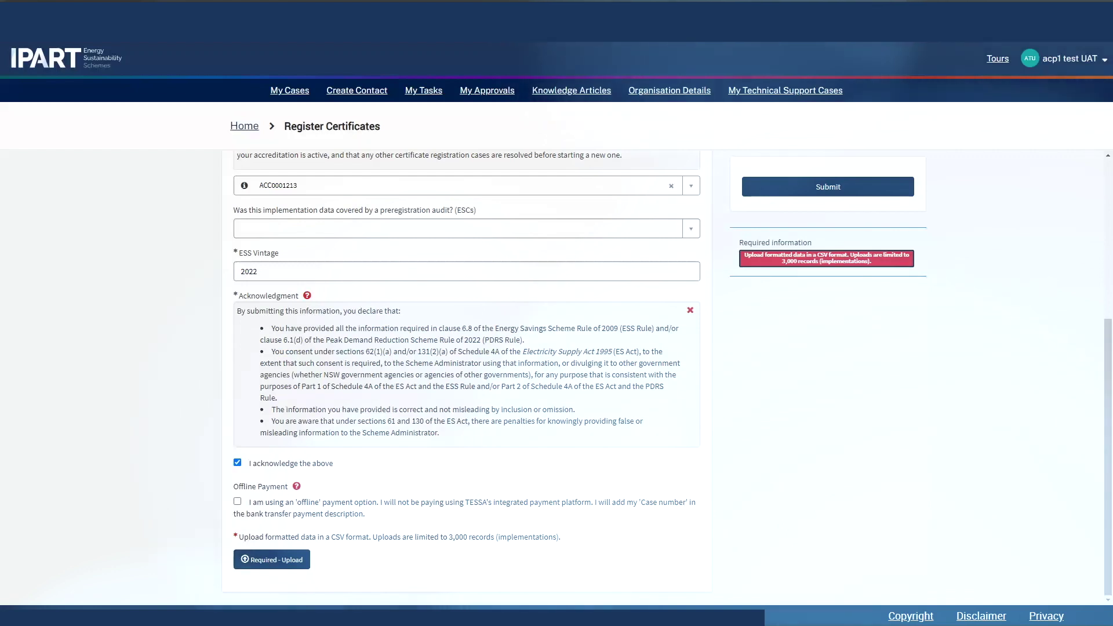
Upload the calculator CSV, then delete the upload rejected with validation errors.
click(280, 565)
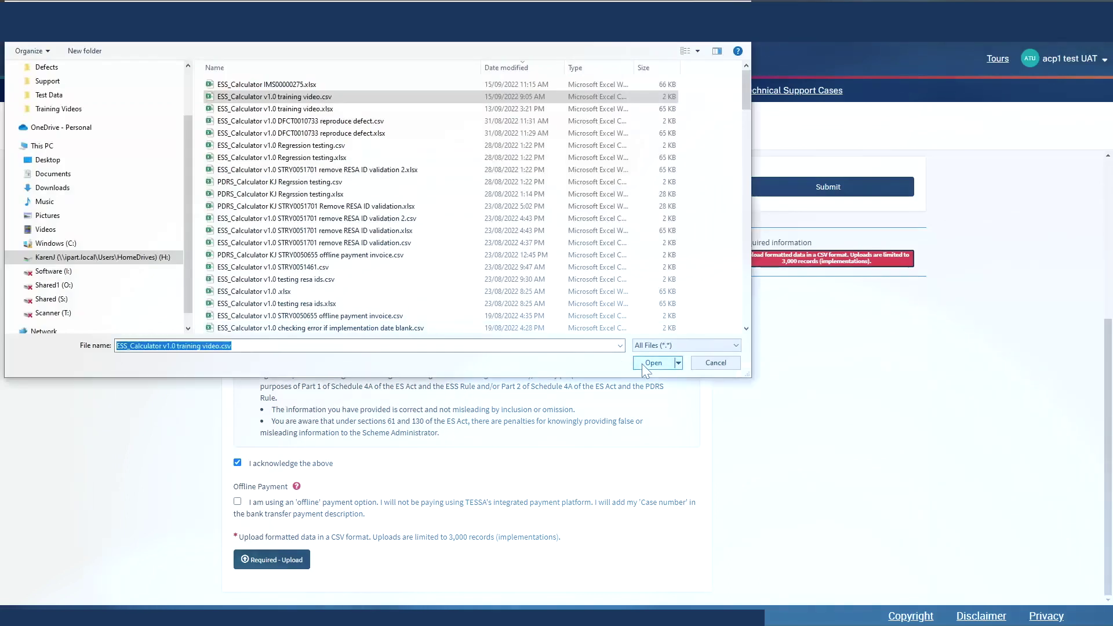
click(642, 364)
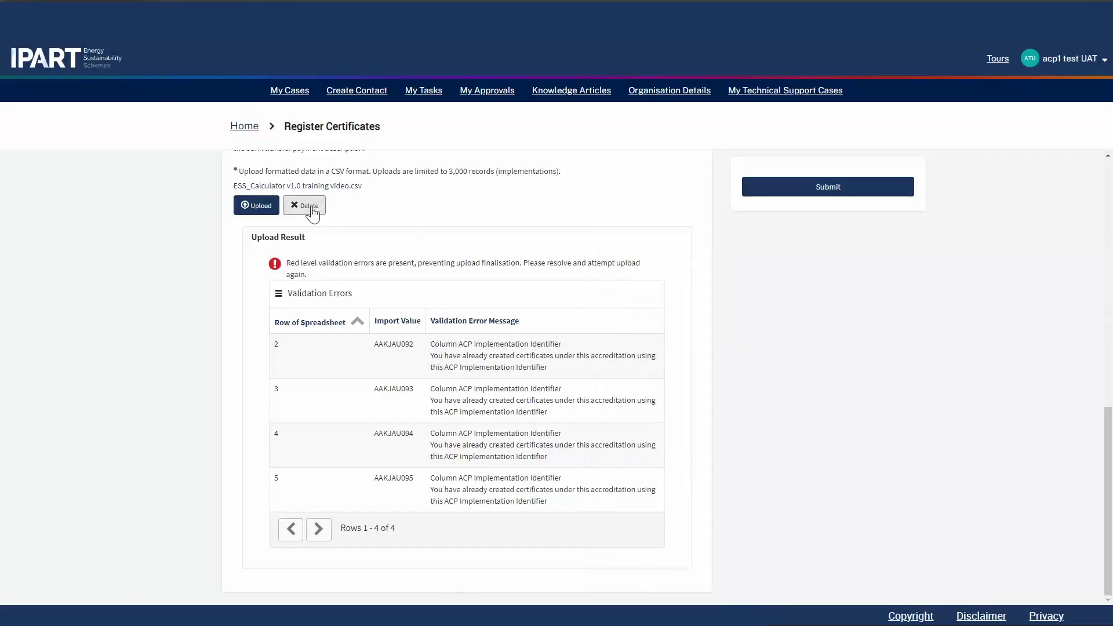
click(309, 206)
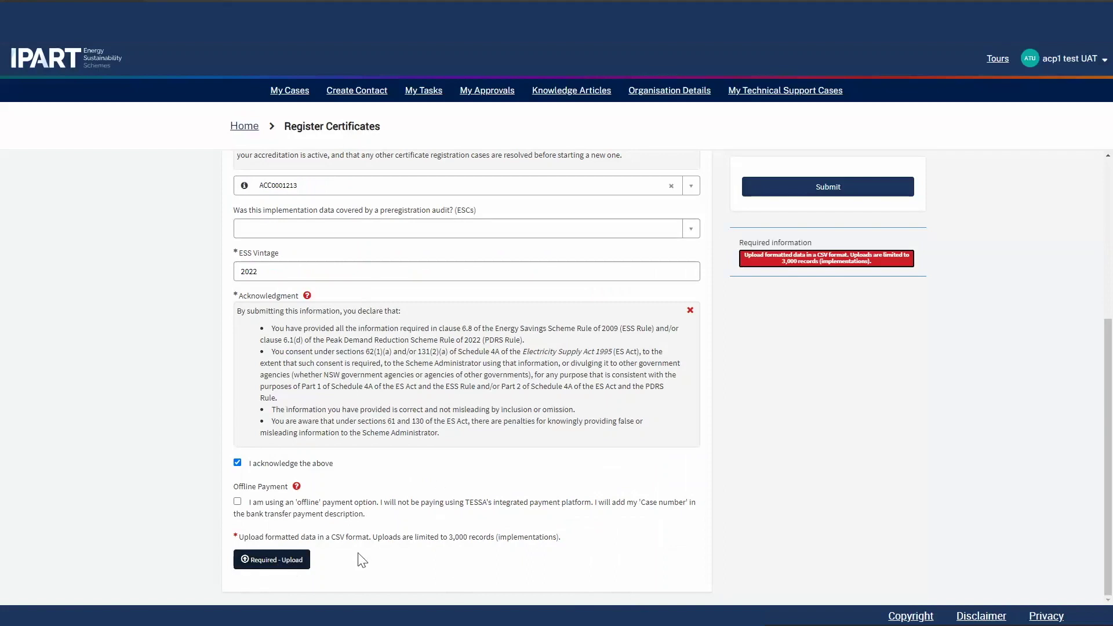
Upload the revised ESS_Calculator v1.0 training video.csv and submit the registration case.
click(273, 560)
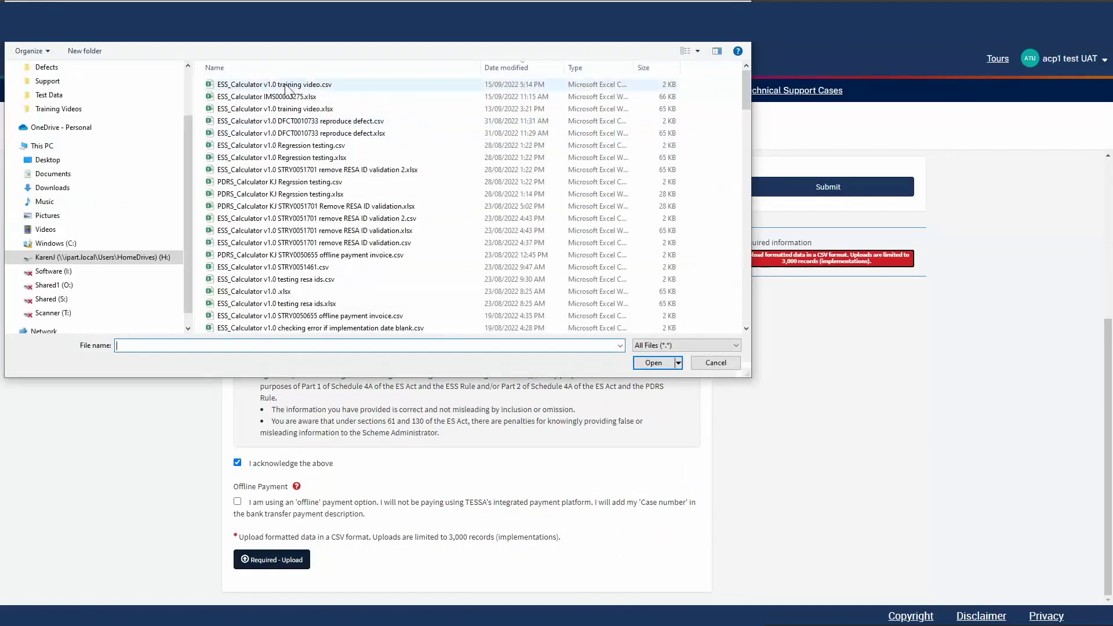
double_click(285, 85)
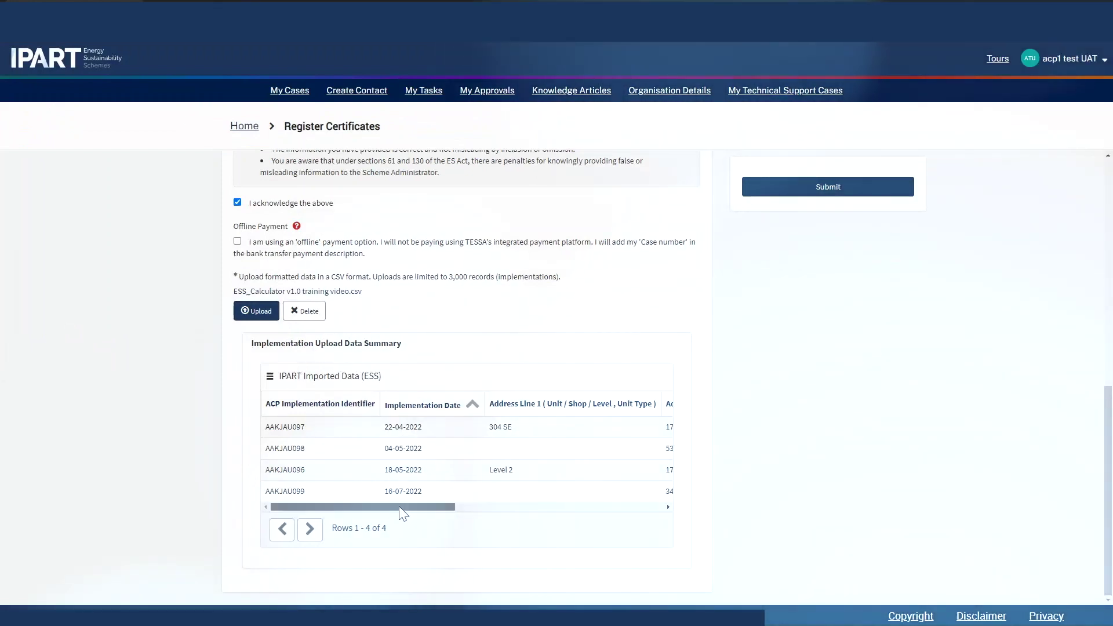
mouse_move(399, 506)
mouse_down()
mouse_move(630, 522)
mouse_move(402, 517)
mouse_up()
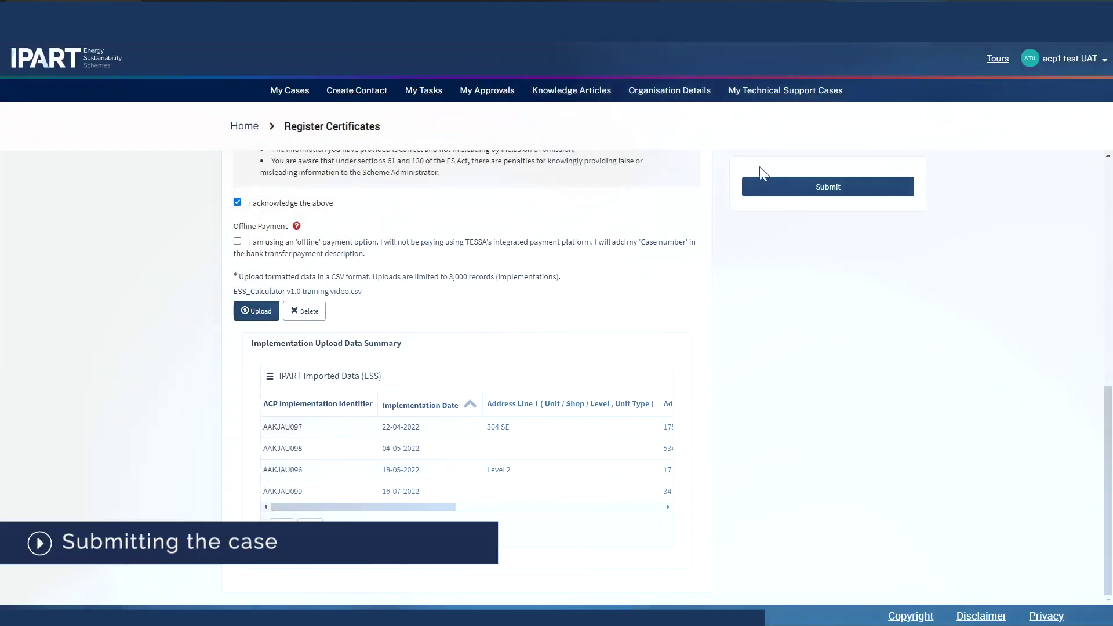
click(764, 186)
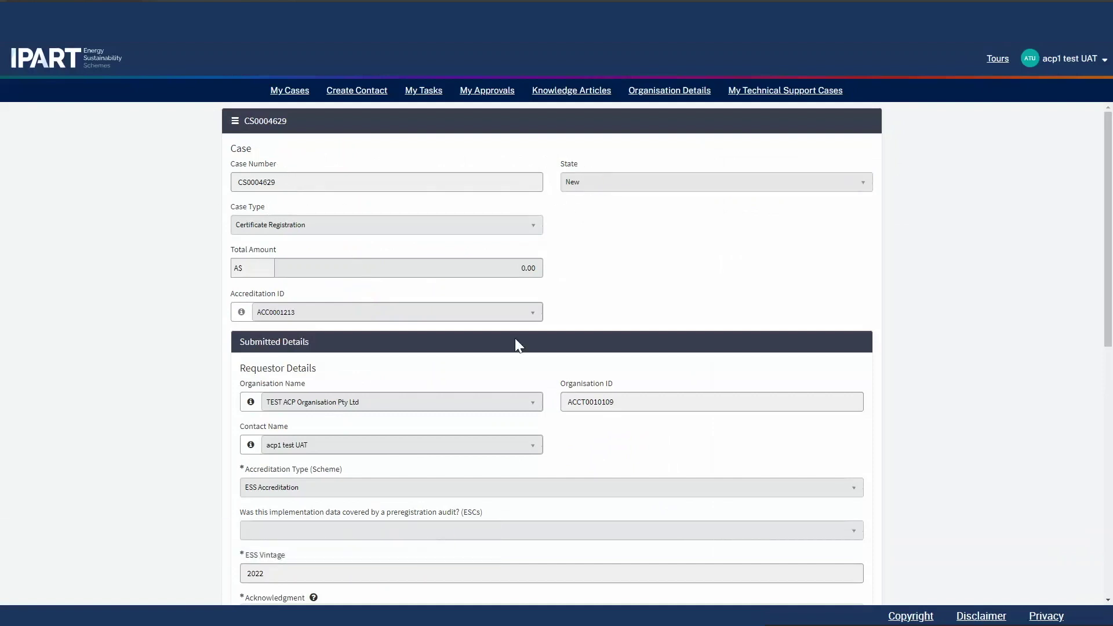
Review CS0004629's certificate batch, volumetric limit and implementation data, then accept the case.
scroll(485, 276, down, 8)
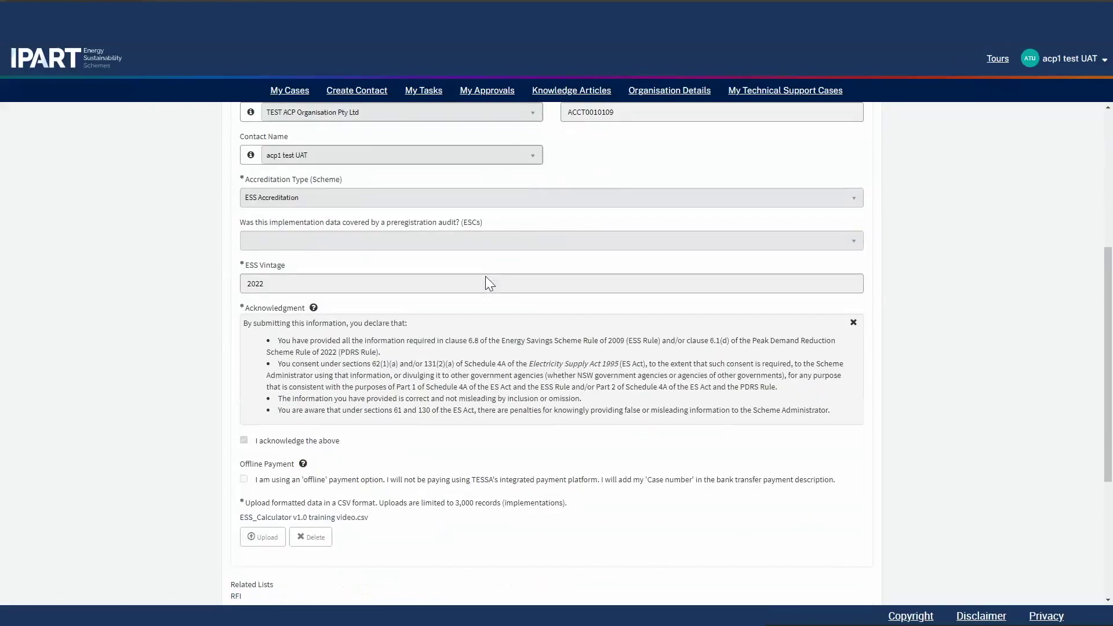
scroll(481, 275, down, 1)
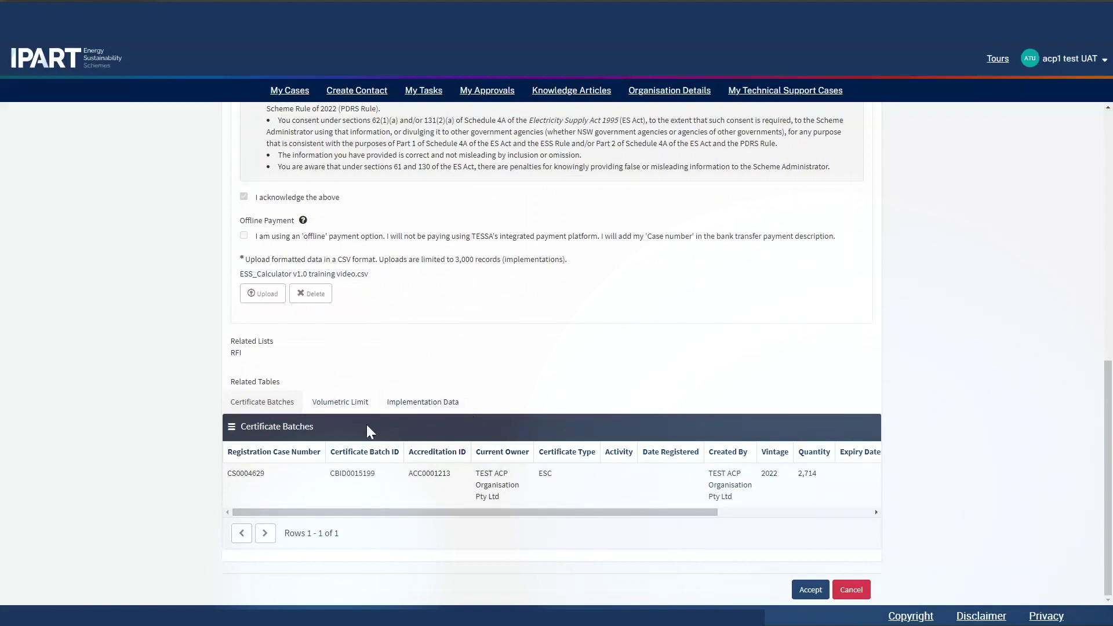
drag(380, 512, 353, 520)
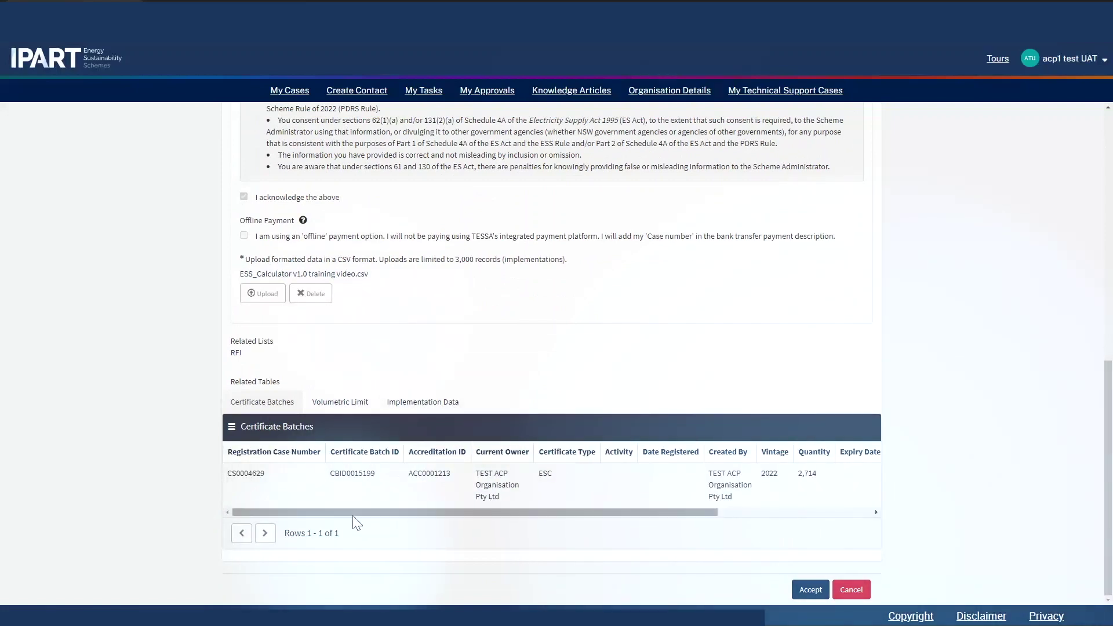
click(339, 404)
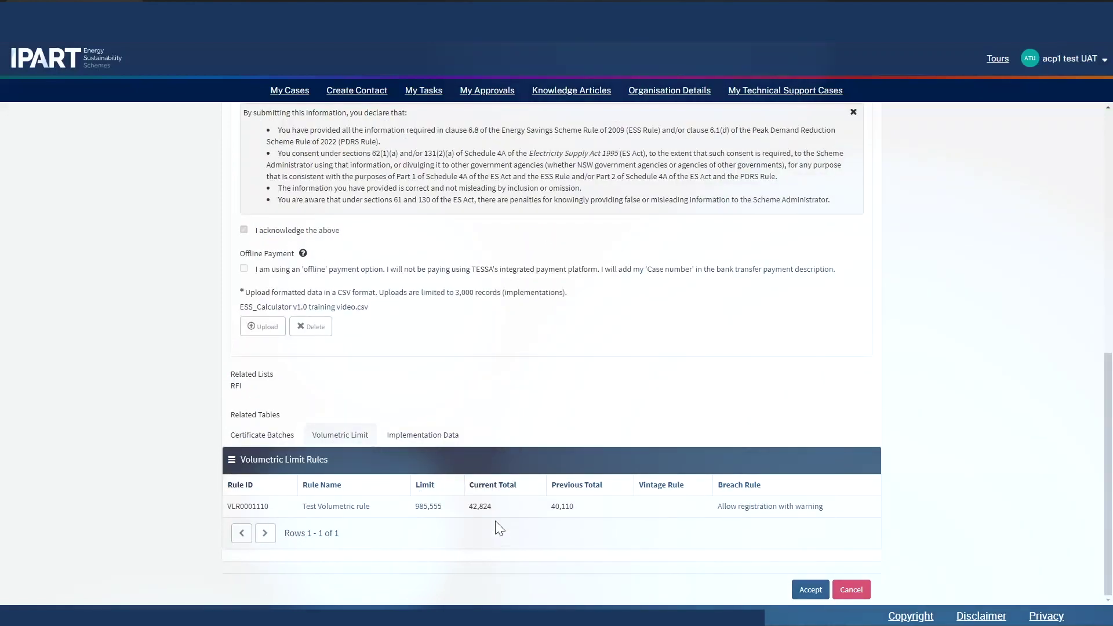
click(433, 443)
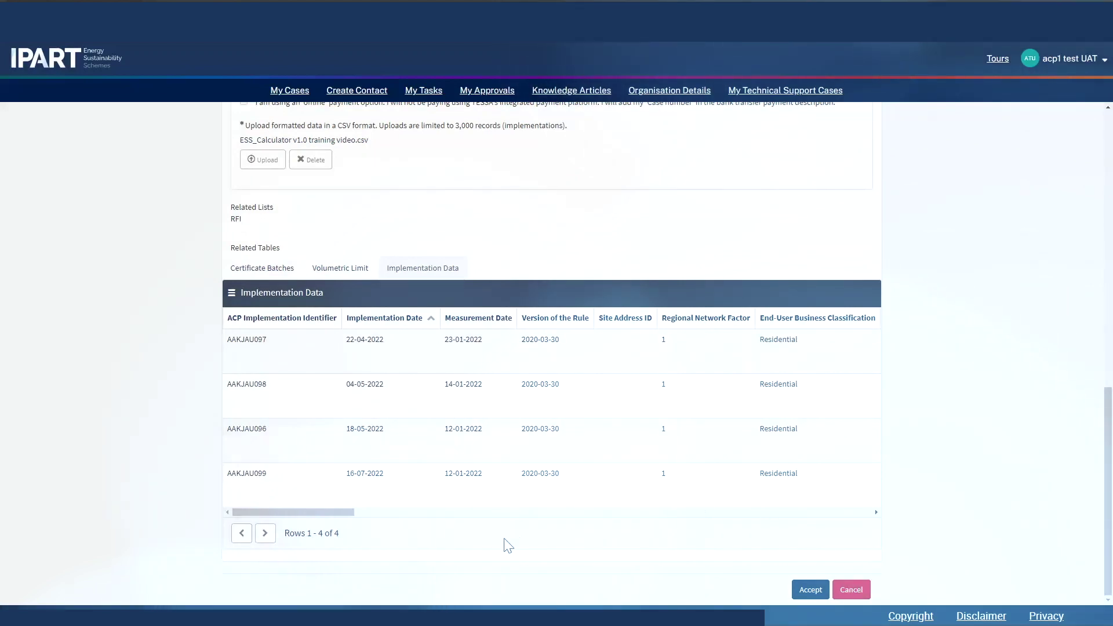
click(811, 589)
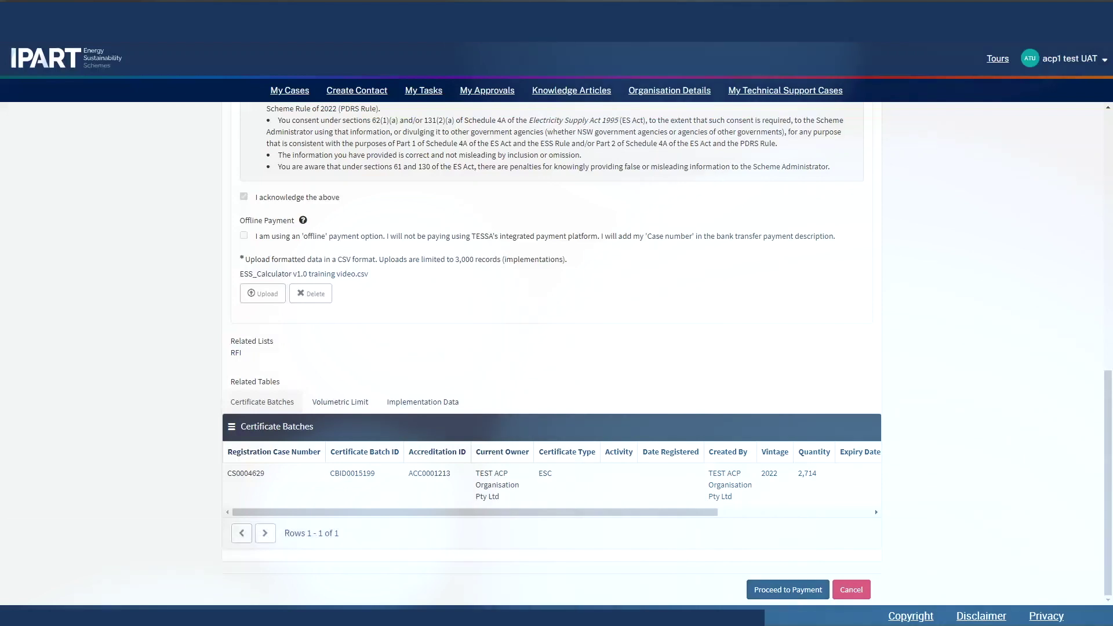
scroll(482, 472, up, 15)
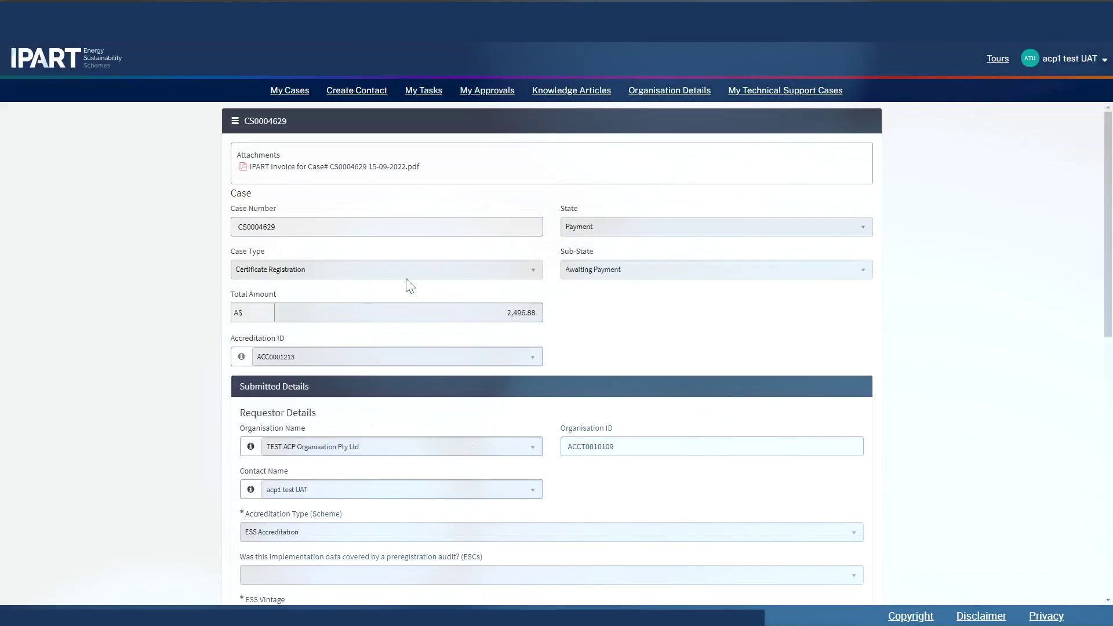
click(340, 170)
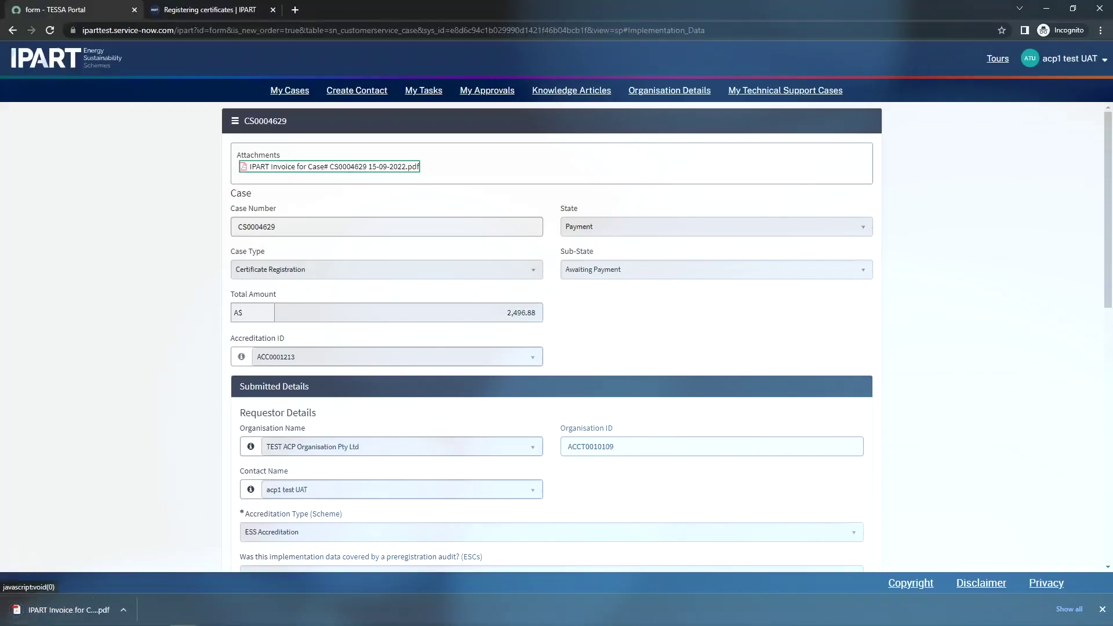
click(79, 610)
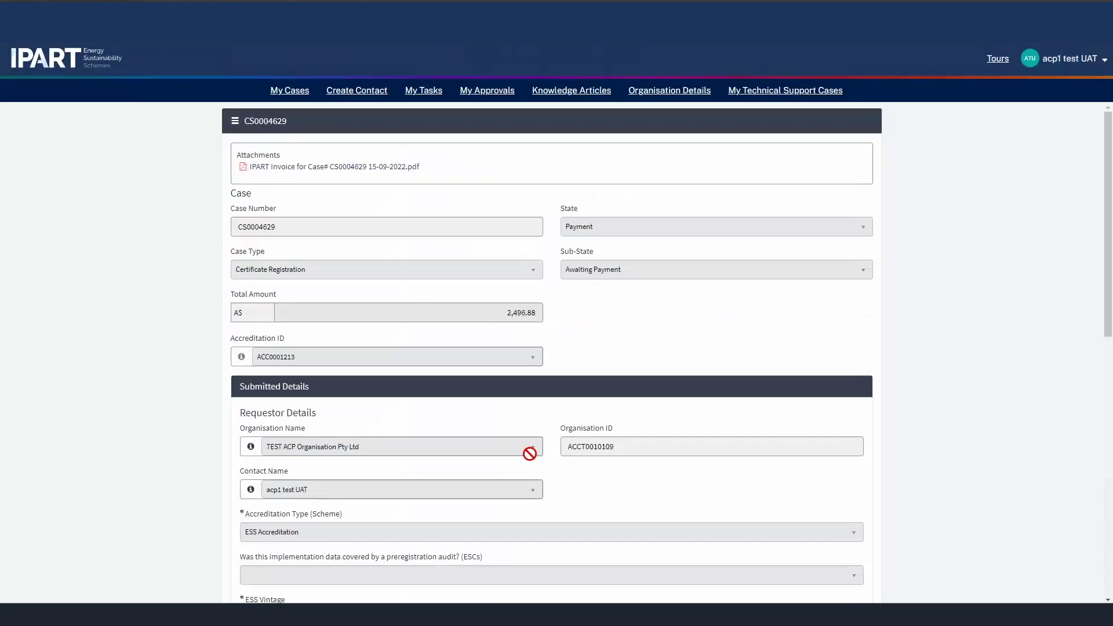
scroll(529, 453, down, 10)
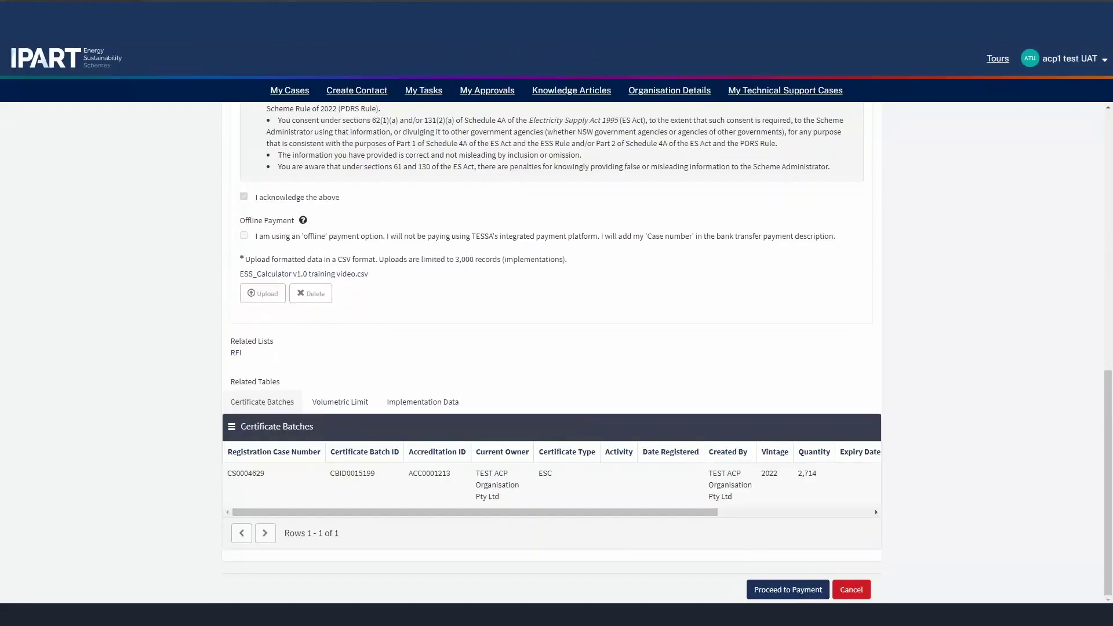
click(782, 591)
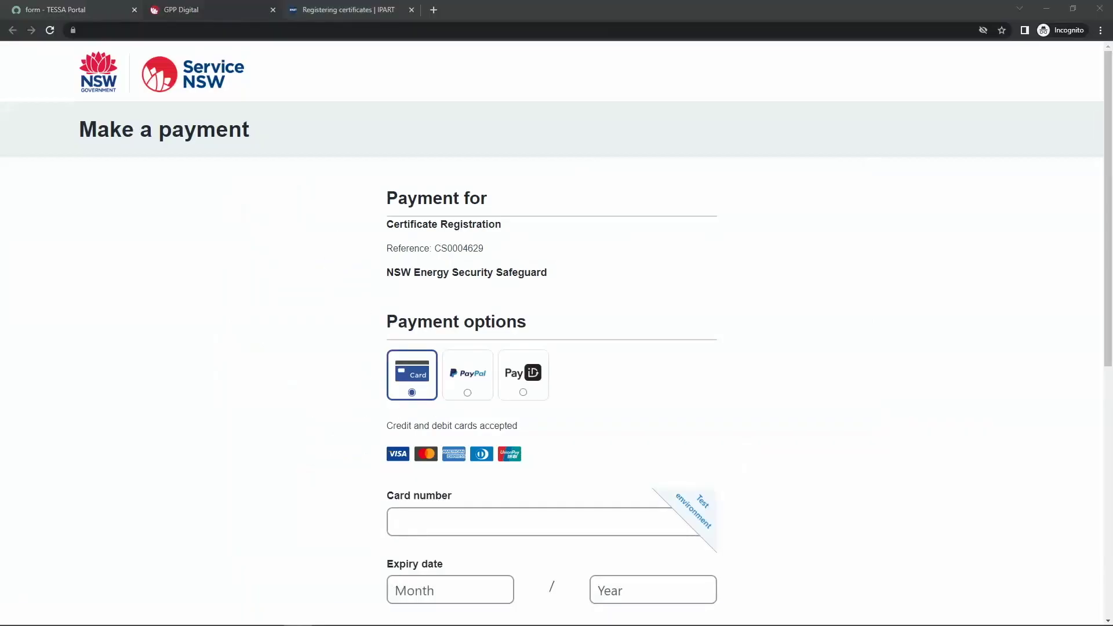
Validate the test card details and pay the A$2,496.88 total for CS0004629.
scroll(500, 545, down, 3)
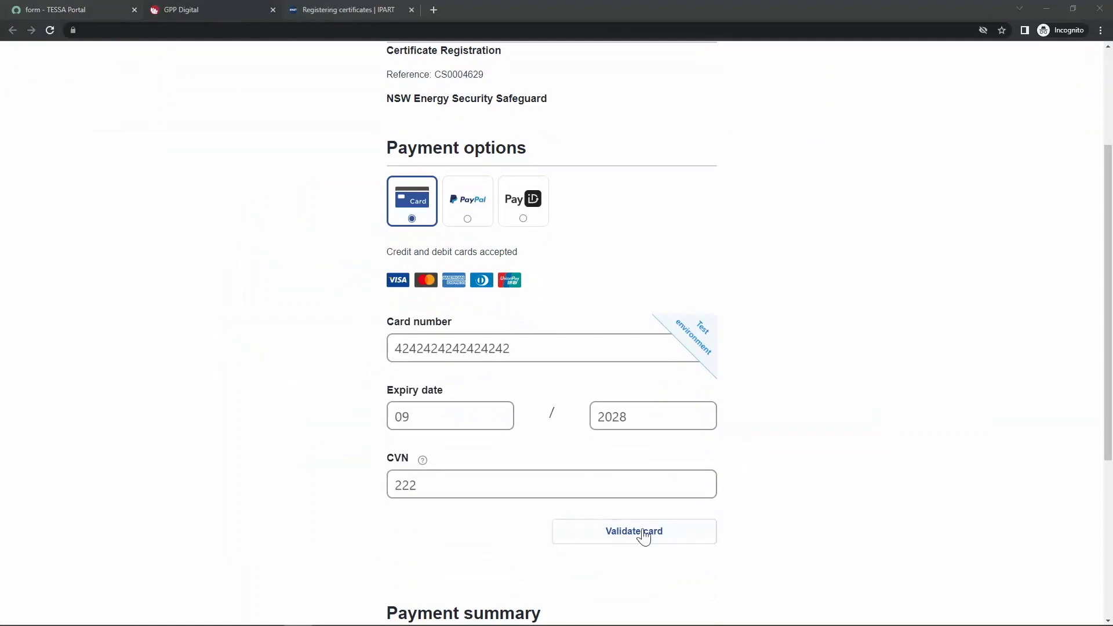
click(641, 534)
scroll(650, 534, down, 5)
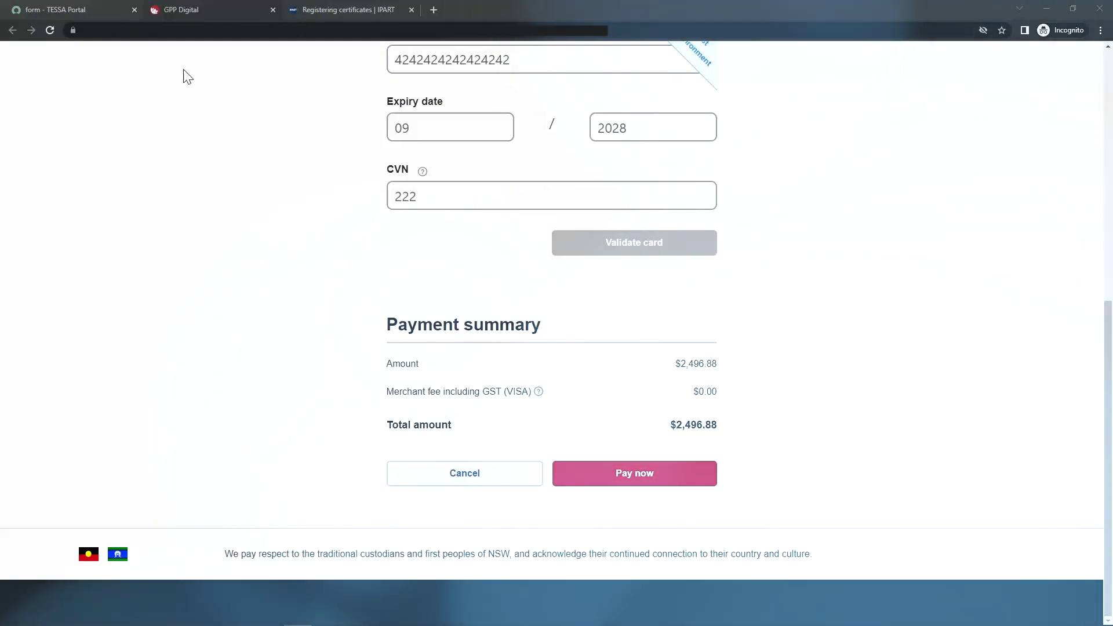
click(64, 9)
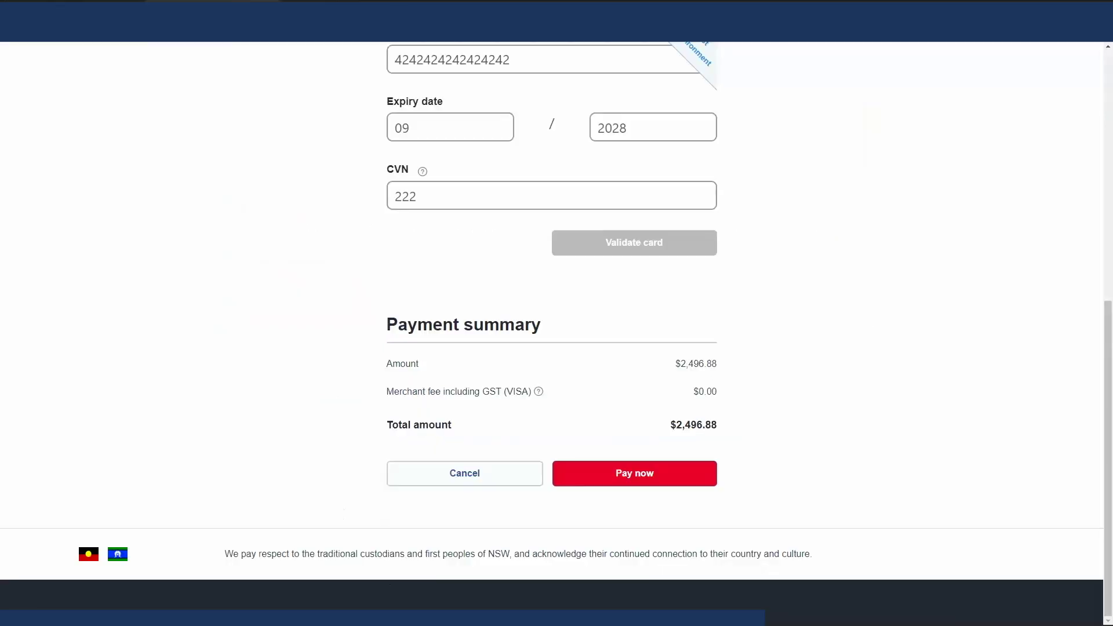
click(642, 475)
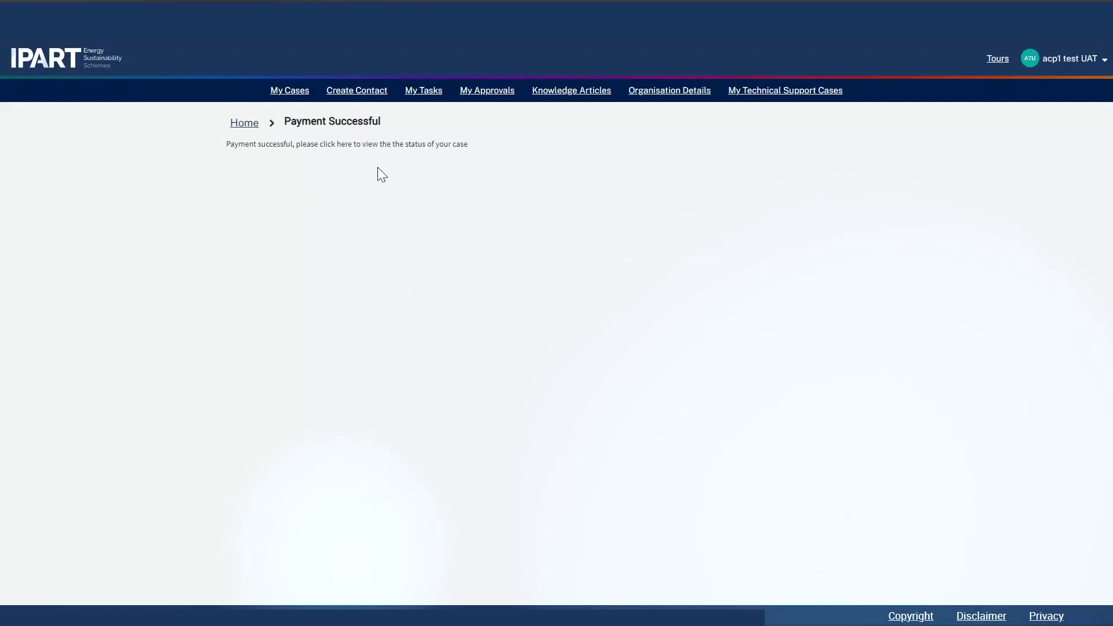
Confirm batch CBID0015199 of 2,714 ESCs is Active, checking the public registry, then return to cases.
click(343, 144)
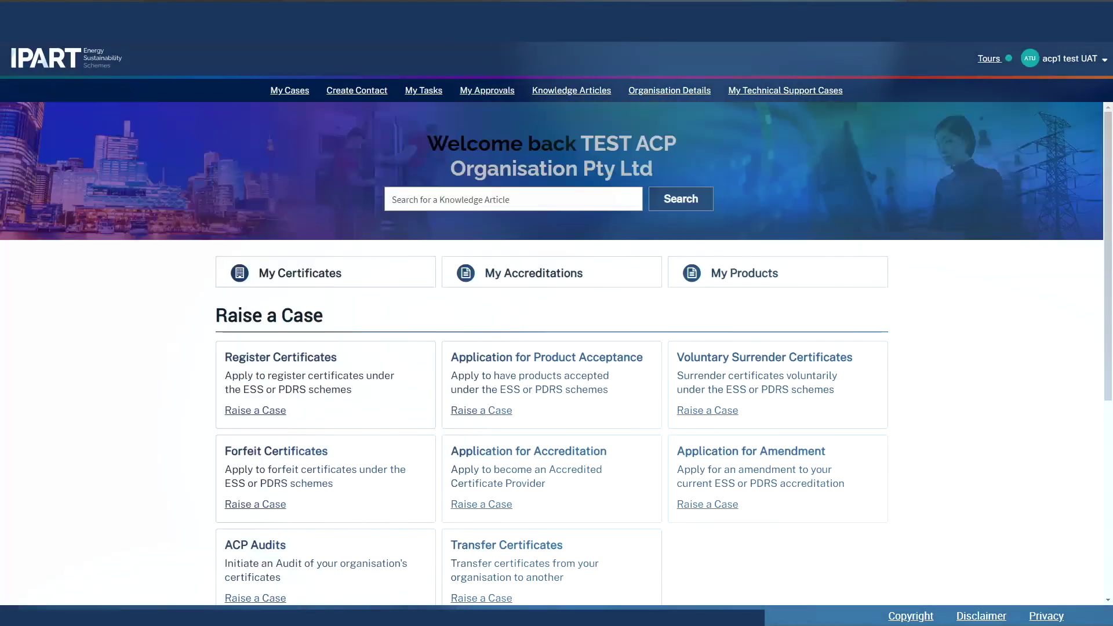
click(328, 281)
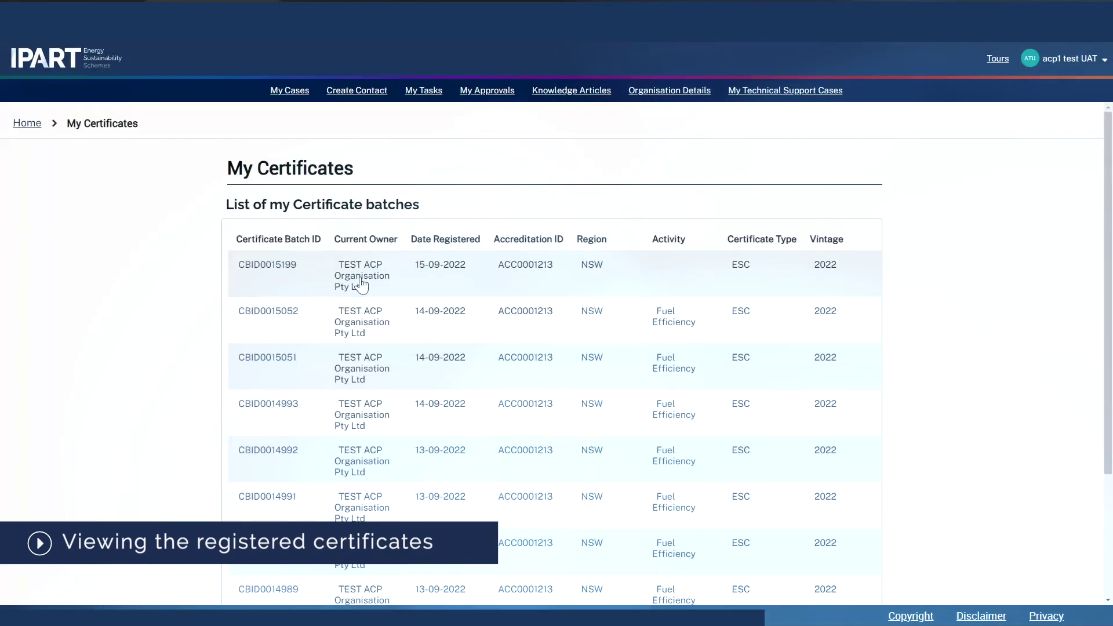
click(360, 286)
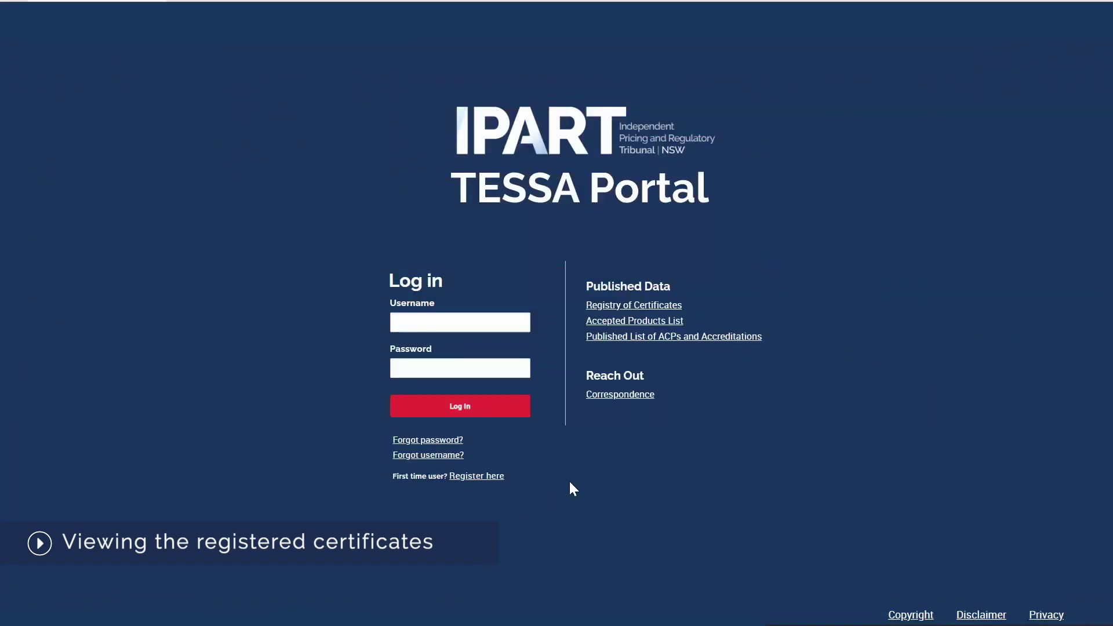
click(638, 310)
click(291, 280)
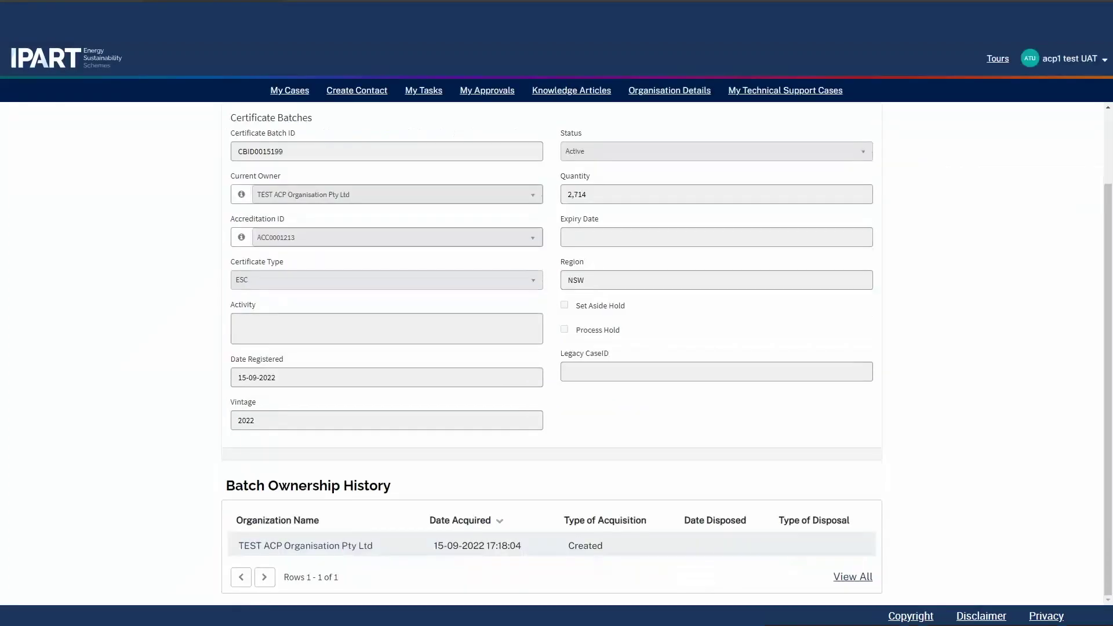
click(288, 96)
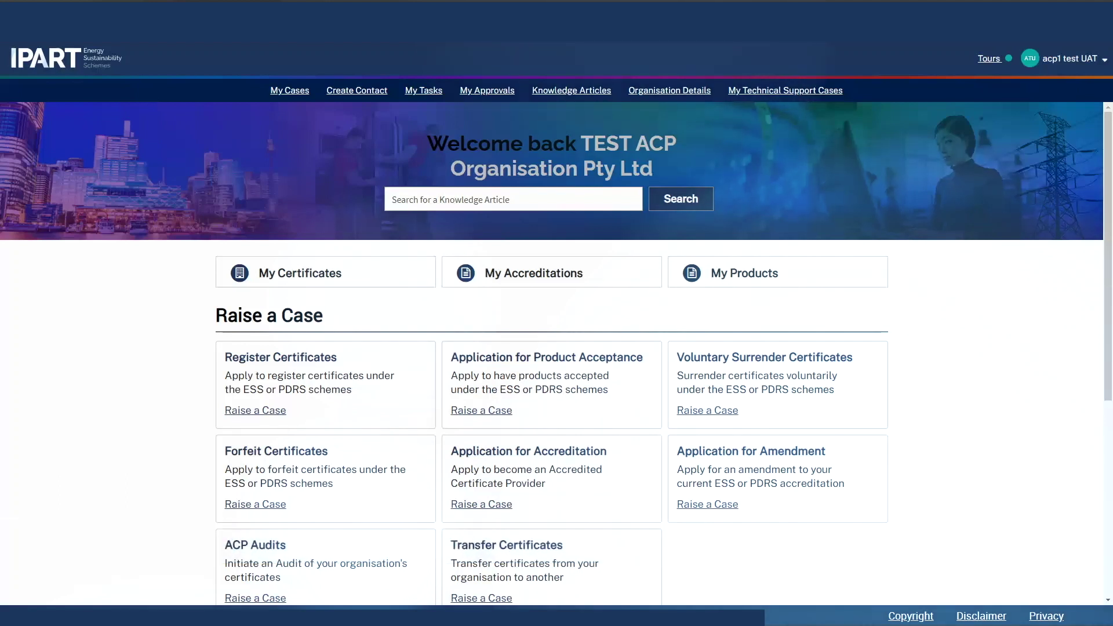
Raise a registration case with preregistration audit AUD0001172 and offline payment, and submit it.
click(386, 355)
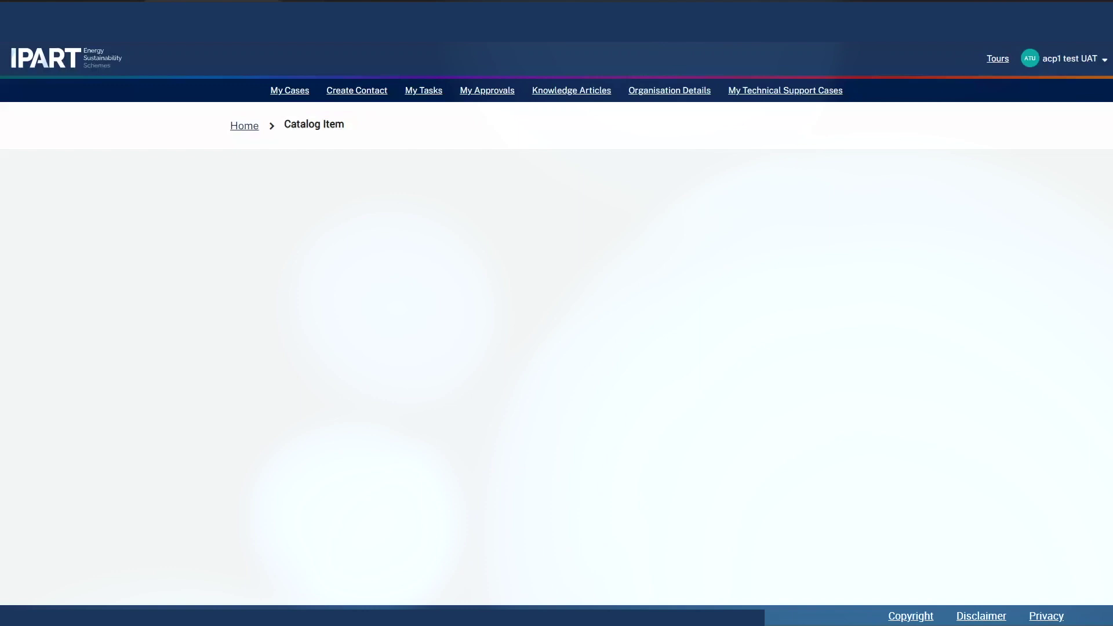
click(423, 491)
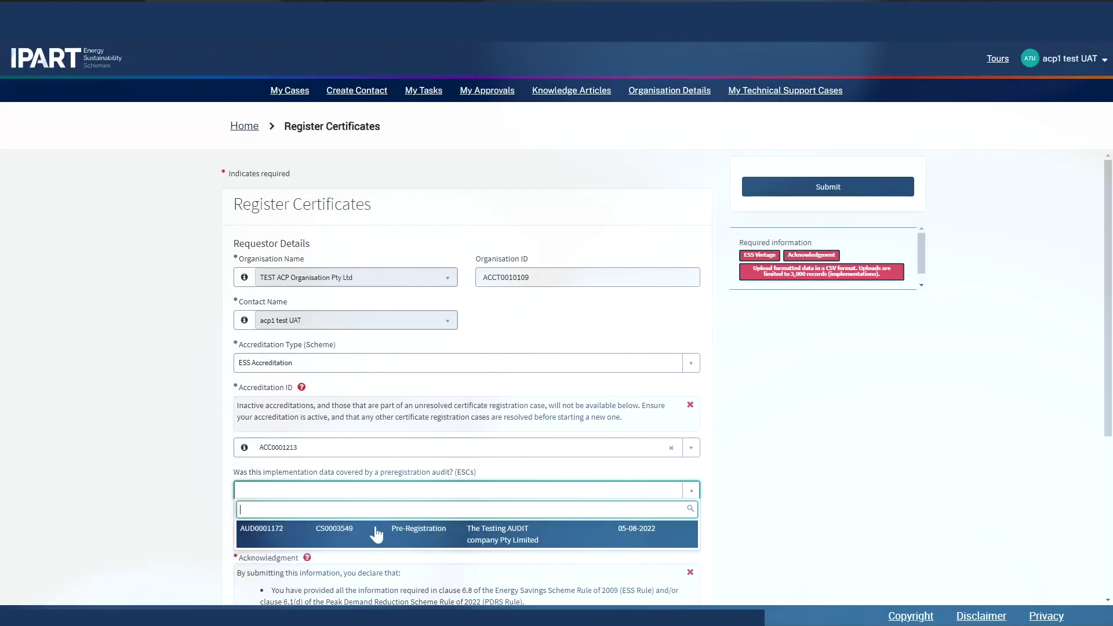
click(377, 534)
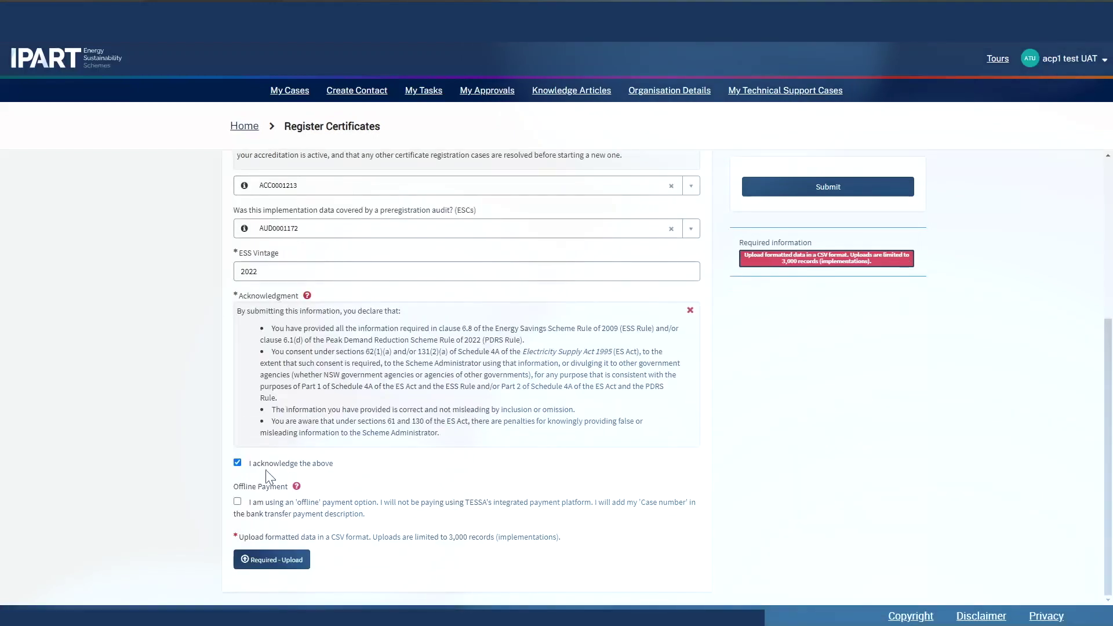
click(237, 502)
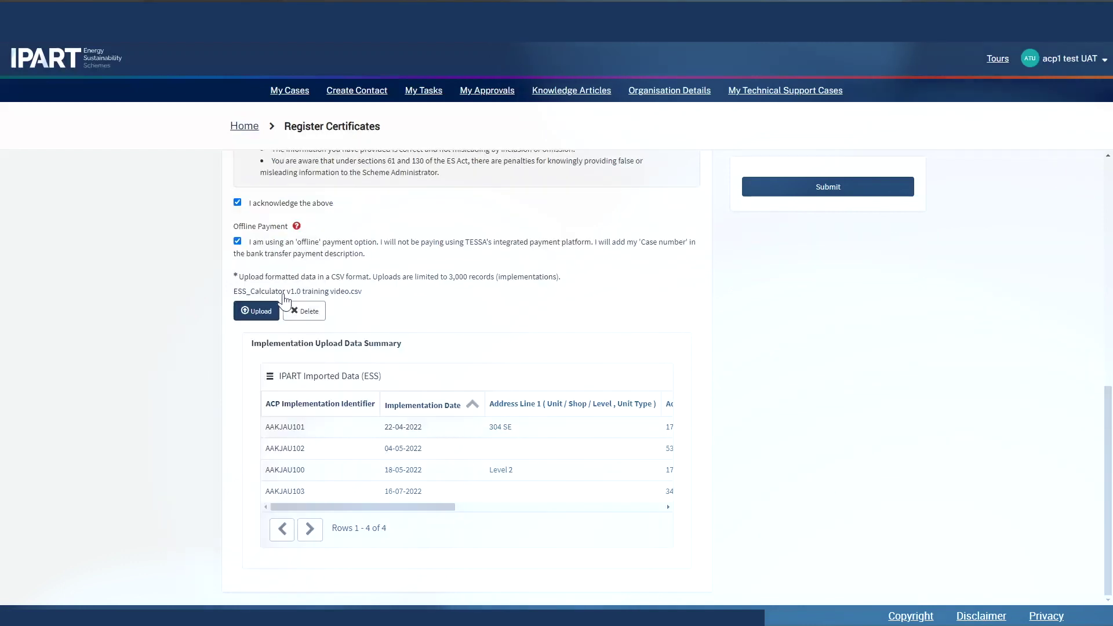
click(836, 192)
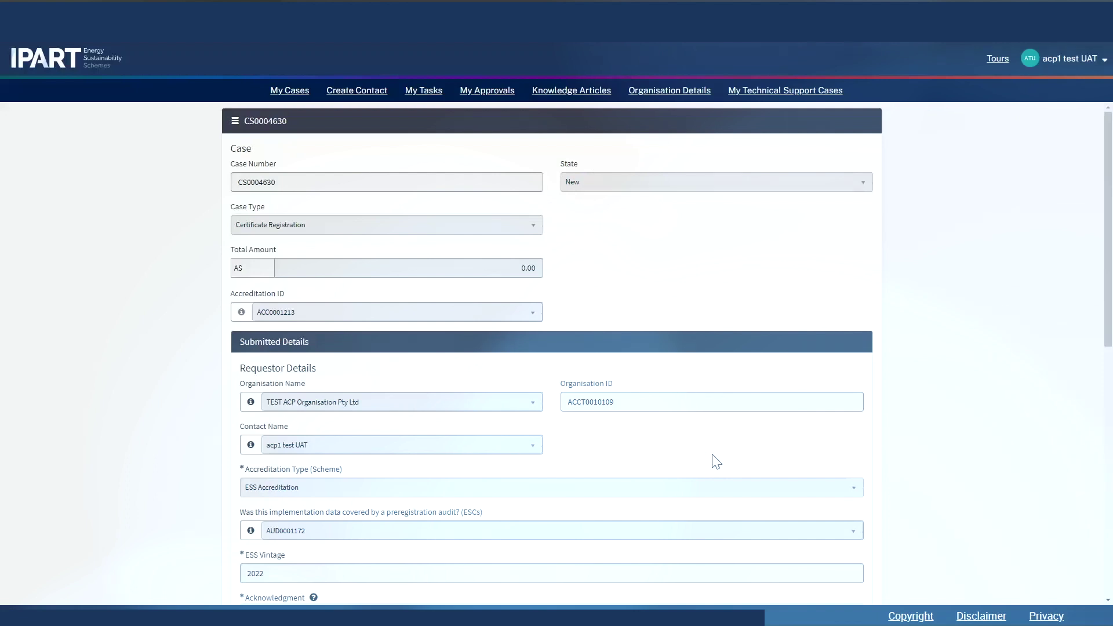
scroll(713, 460, down, 8)
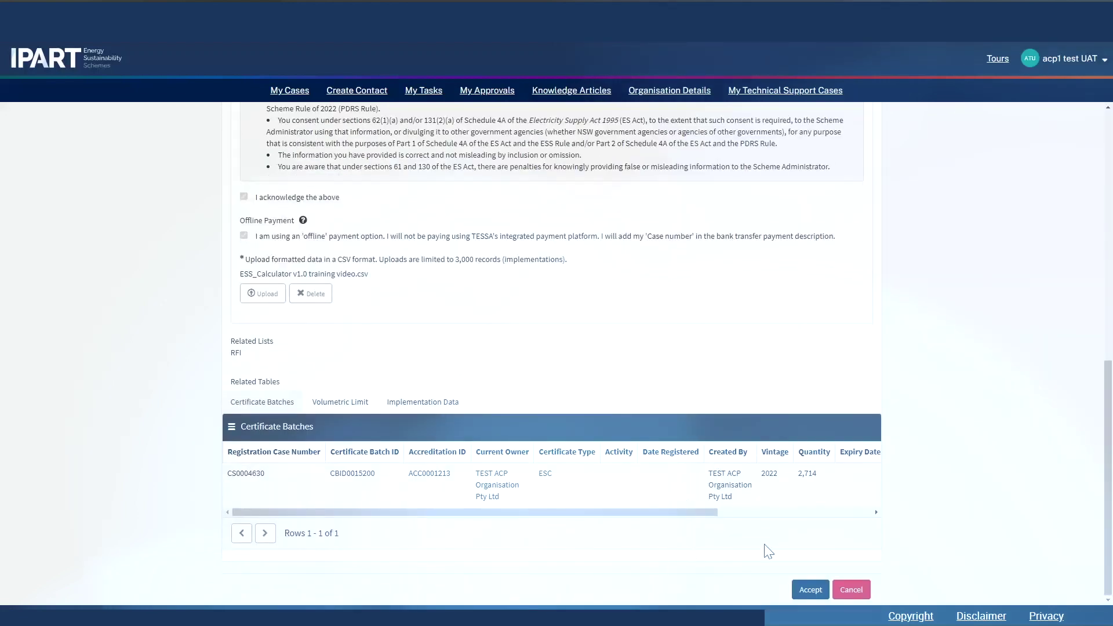
Accept case CS0004630 and check it shows state Open with A$2,496.88 total.
click(810, 590)
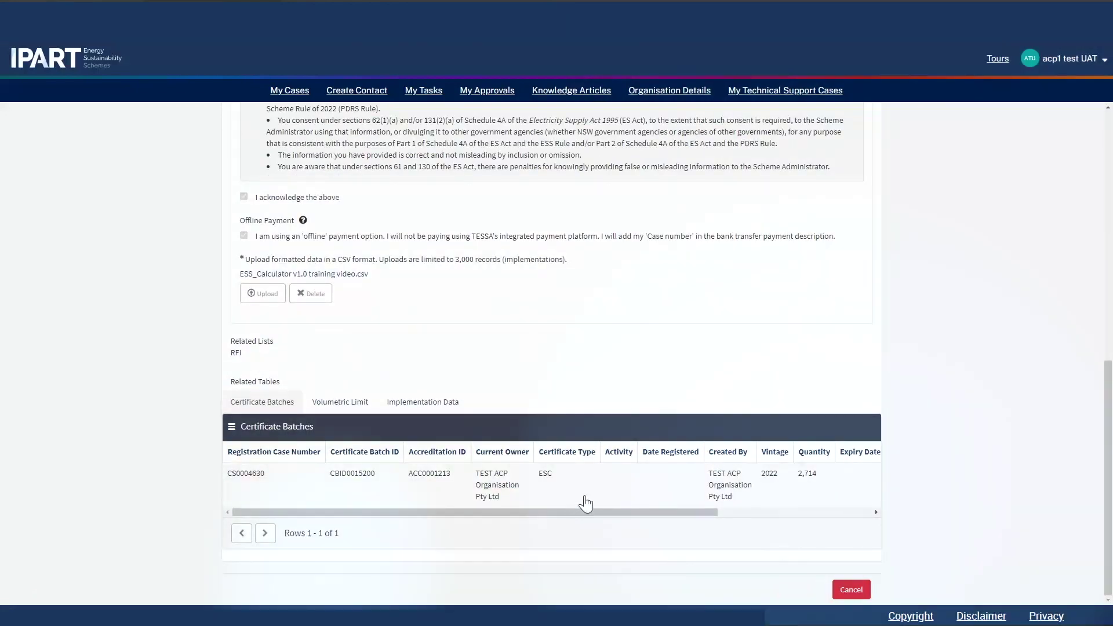
scroll(589, 497, up, 8)
scroll(594, 489, up, 1)
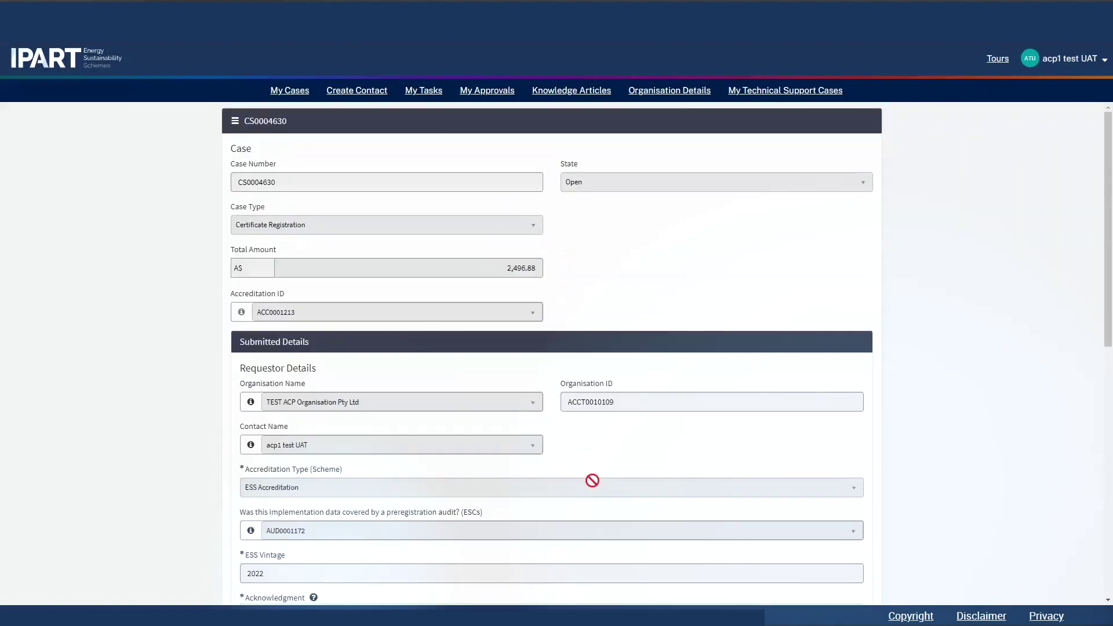